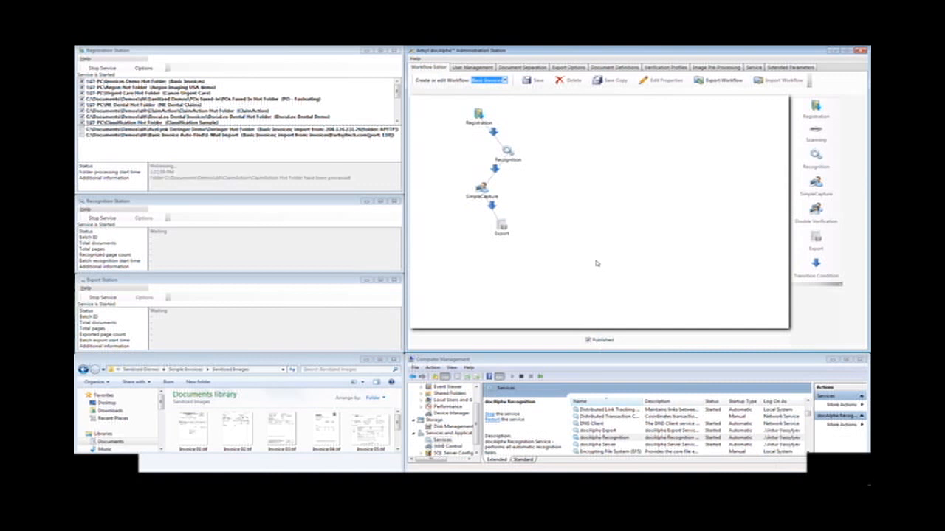
Examine the docAlpha Export service, the Registration, Recognition and Export station windows, and the Registration Station's hot folder list
{"action": "left_click", "coordinate": [668, 360]}
{"action": "left_click", "coordinate": [593, 432]}
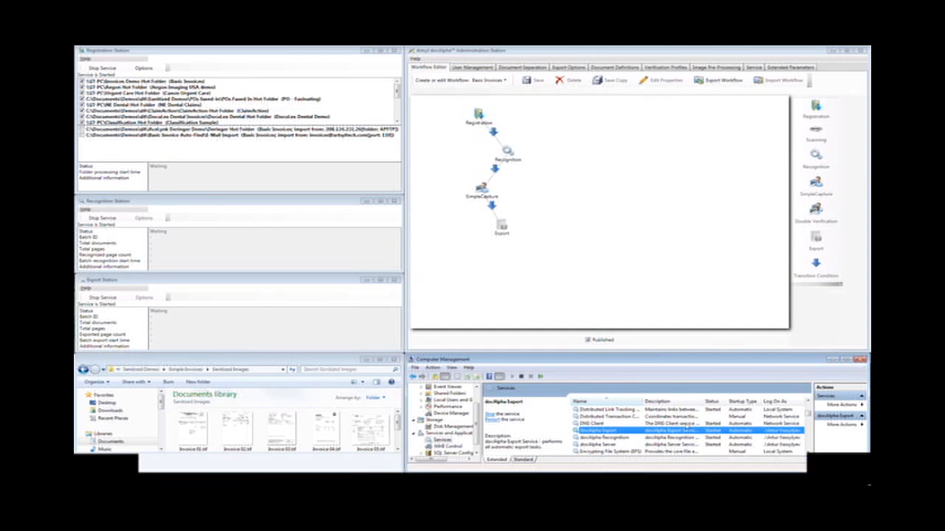
{"action": "left_click", "coordinate": [268, 52]}
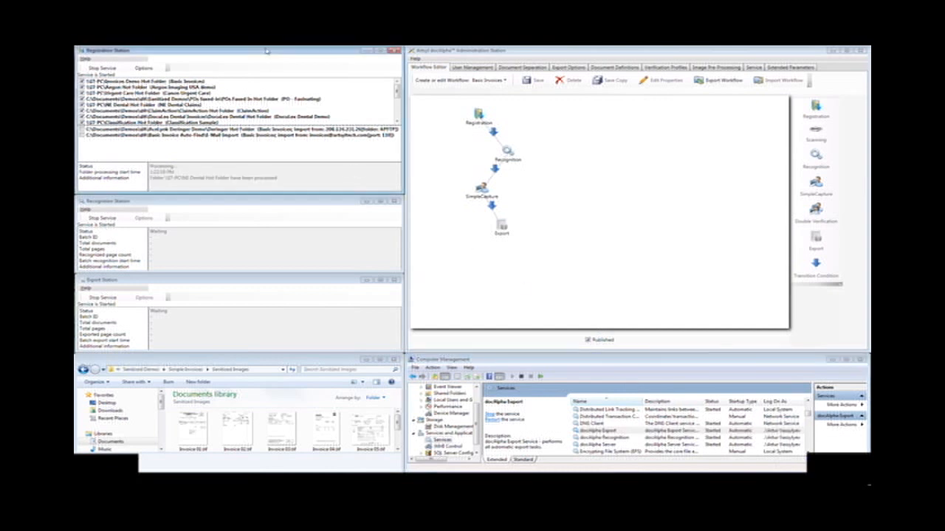
{"action": "left_click", "coordinate": [280, 196]}
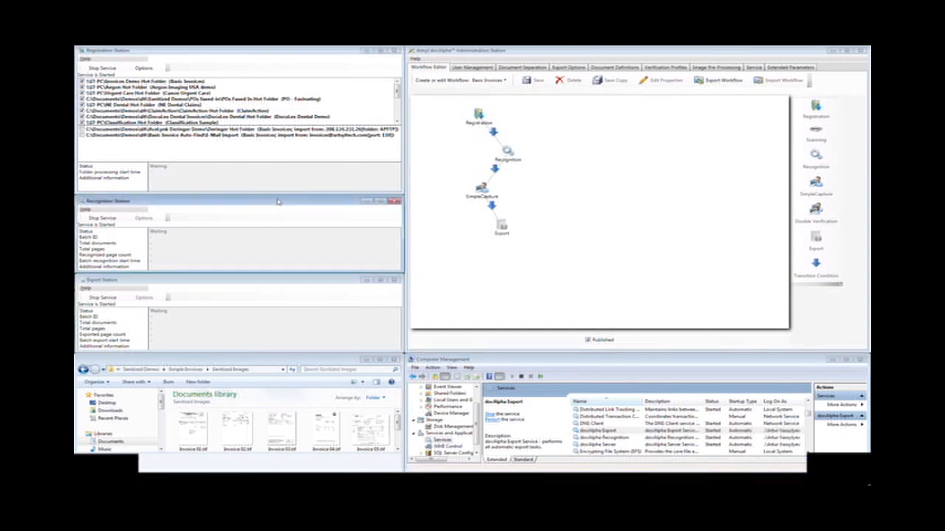
{"action": "left_click", "coordinate": [270, 281]}
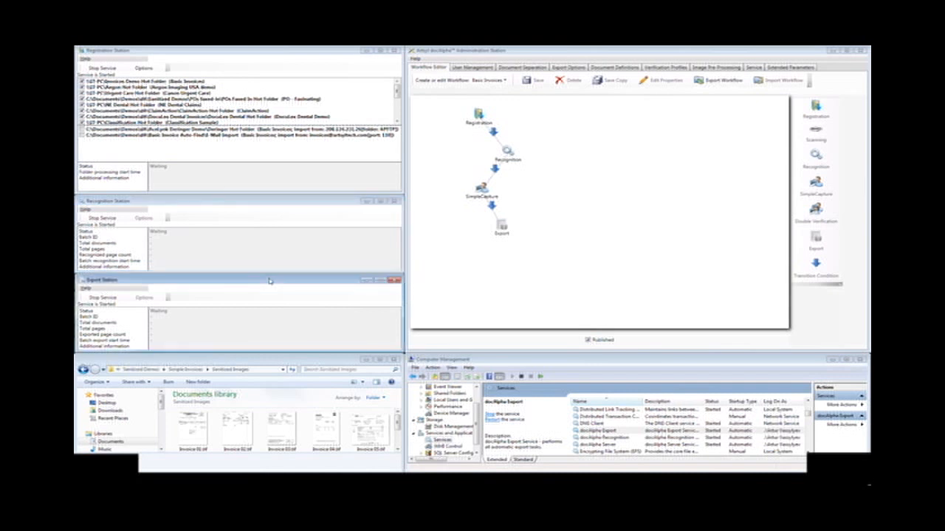
{"action": "left_click", "coordinate": [152, 60]}
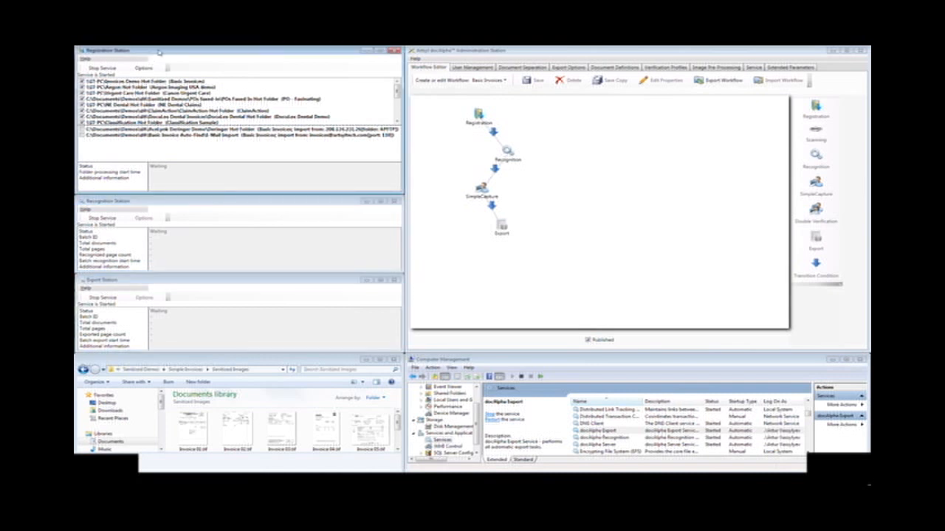
{"action": "left_click", "coordinate": [173, 201]}
{"action": "left_click_drag", "start_coordinate": [177, 280], "coordinate": [193, 282]}
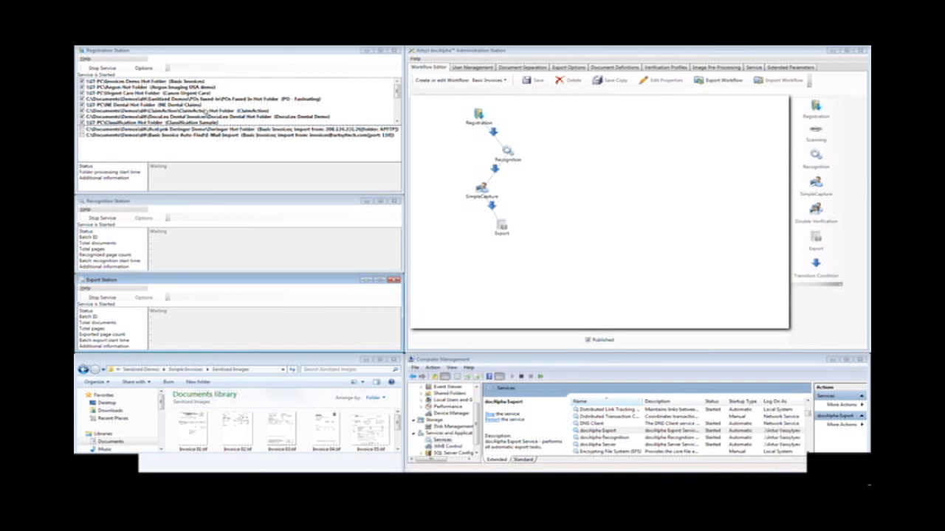
{"action": "mouse_move", "coordinate": [397, 93]}
{"action": "left_mouse_down"}
{"action": "mouse_move", "coordinate": [397, 115]}
{"action": "mouse_move", "coordinate": [396, 105]}
{"action": "left_mouse_up"}
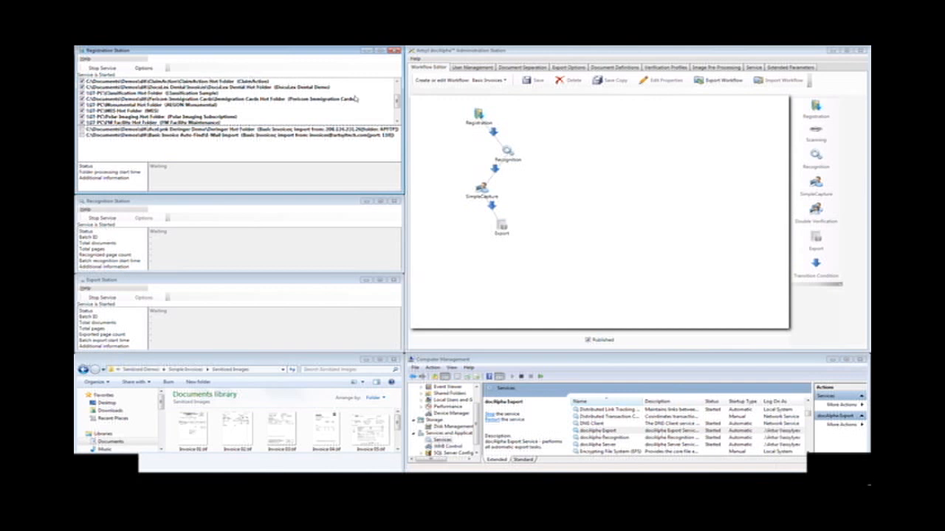
{"action": "left_click_drag", "start_coordinate": [397, 116], "coordinate": [398, 92]}
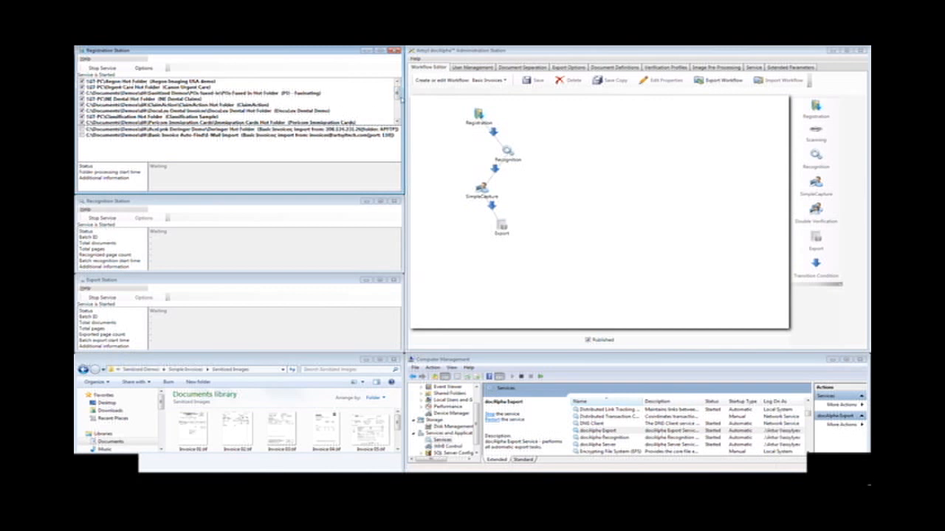
{"action": "left_click_drag", "start_coordinate": [399, 96], "coordinate": [399, 88]}
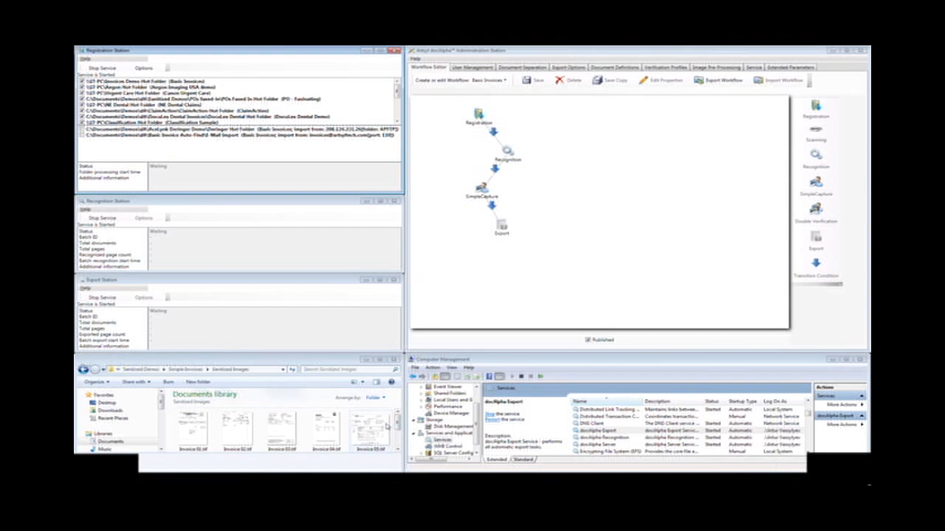
Copy the files Invoice 01.tif through Invoice 06.tif in the Simple Invoices Sanitized Images folder
{"action": "left_click", "coordinate": [192, 430]}
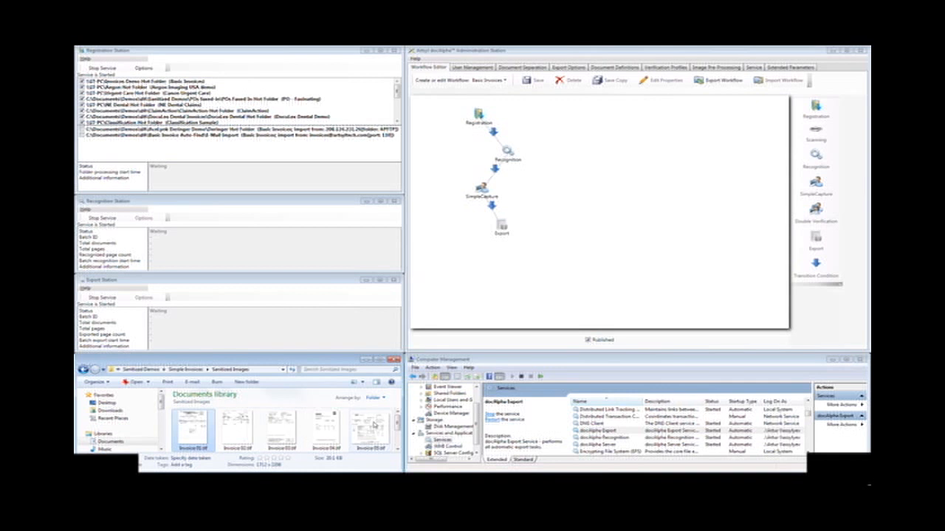
{"action": "left_click", "coordinate": [398, 449]}
{"action": "left_click", "coordinate": [398, 448]}
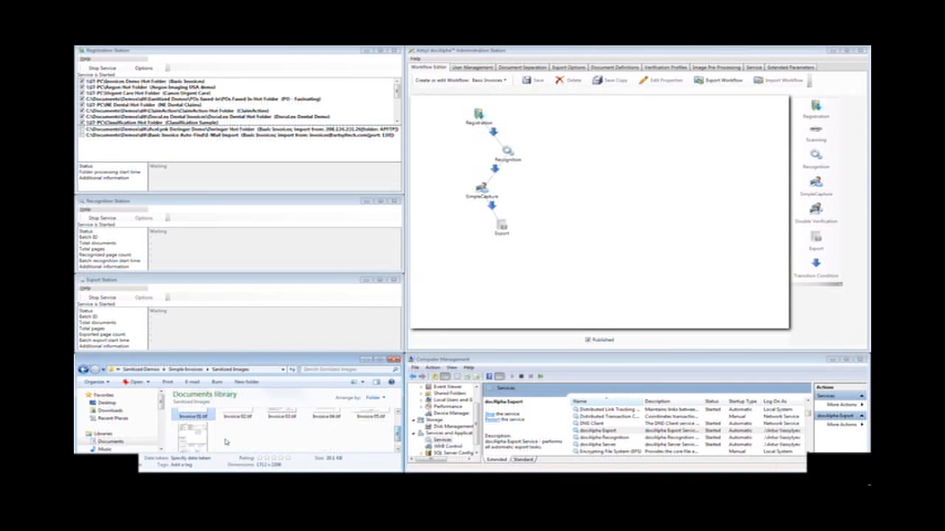
{"action": "left_click", "coordinate": [202, 441], "text": "shift"}
{"action": "right_click", "coordinate": [202, 441]}
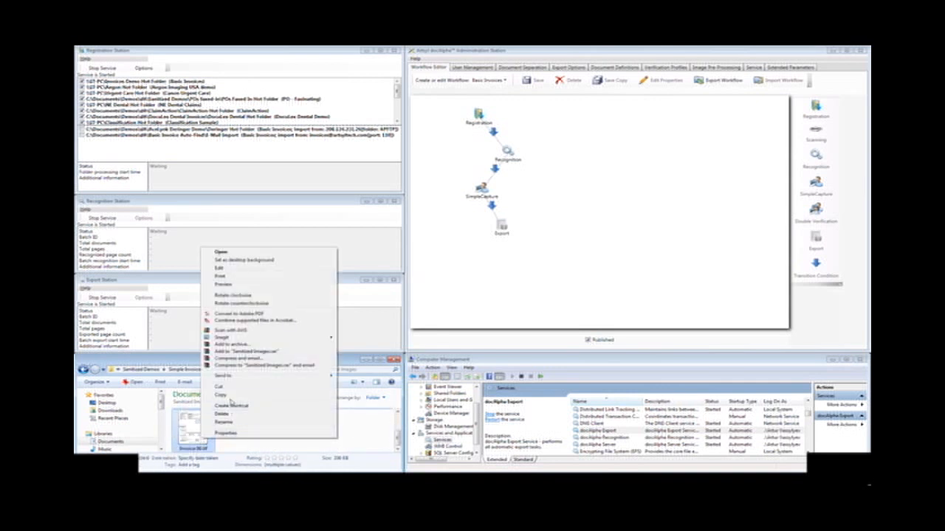
{"action": "left_click", "coordinate": [232, 400]}
Paste the copied invoice images into the Invoices Demo Hot Folder under Simple Invoices
{"action": "left_click", "coordinate": [284, 439]}
{"action": "key", "text": "BackSpace"}
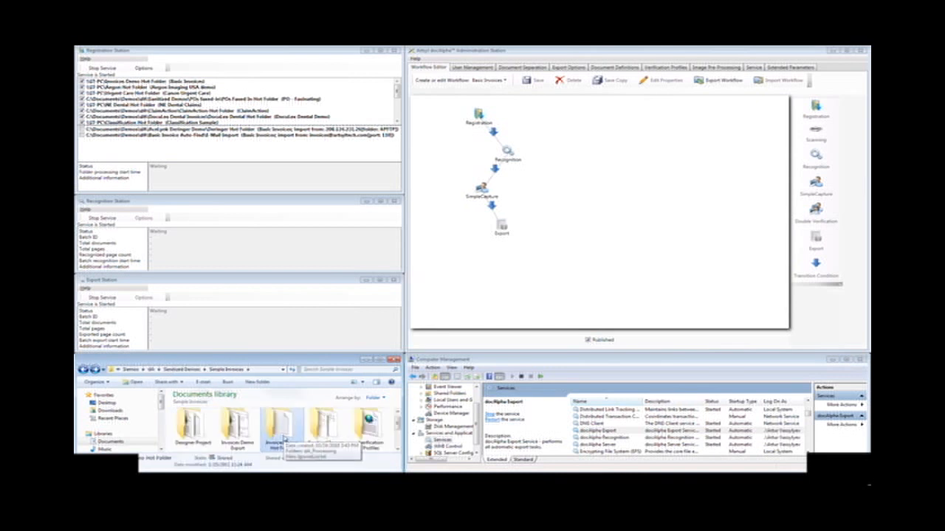
{"action": "double_click", "coordinate": [284, 438]}
{"action": "right_click", "coordinate": [305, 436]}
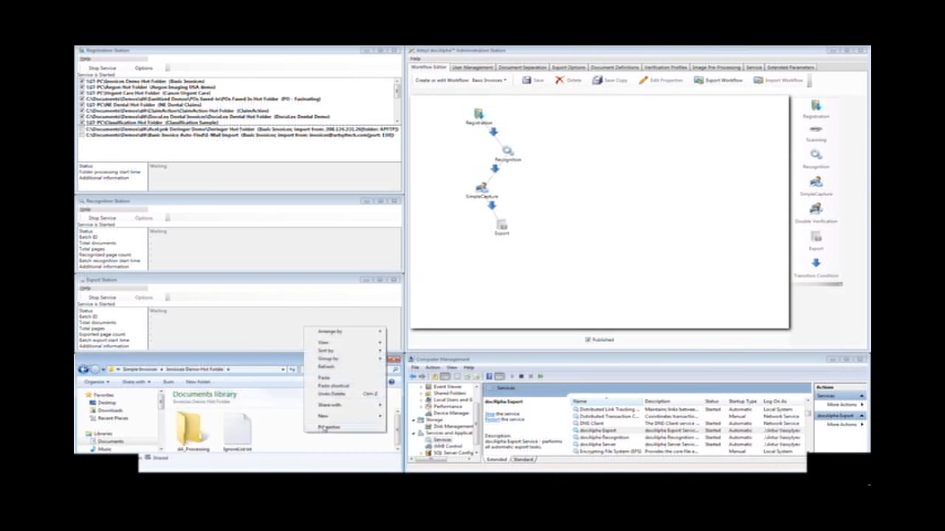
{"action": "left_click", "coordinate": [333, 380]}
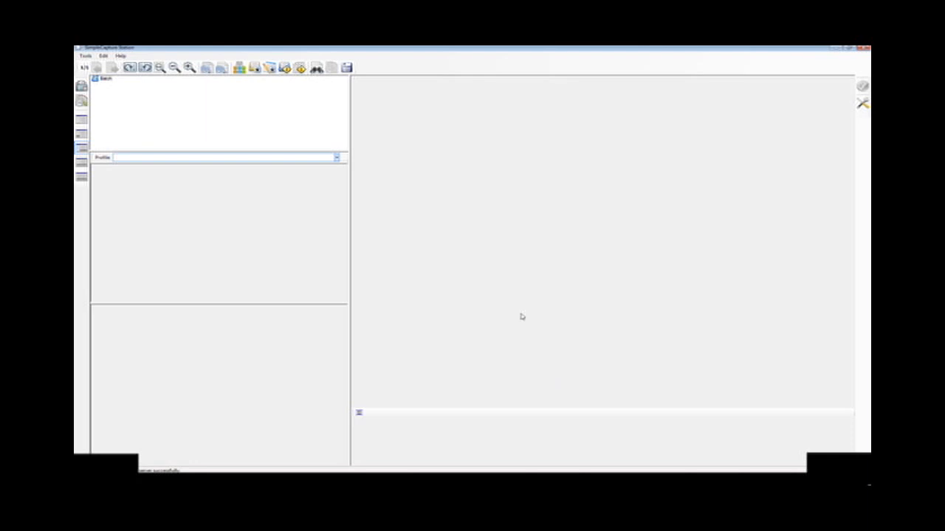
Load the recognized invoice batch in SimpleCapture Station and confirm the low-confidence characters until the batch verification is complete
{"action": "left_click", "coordinate": [81, 86]}
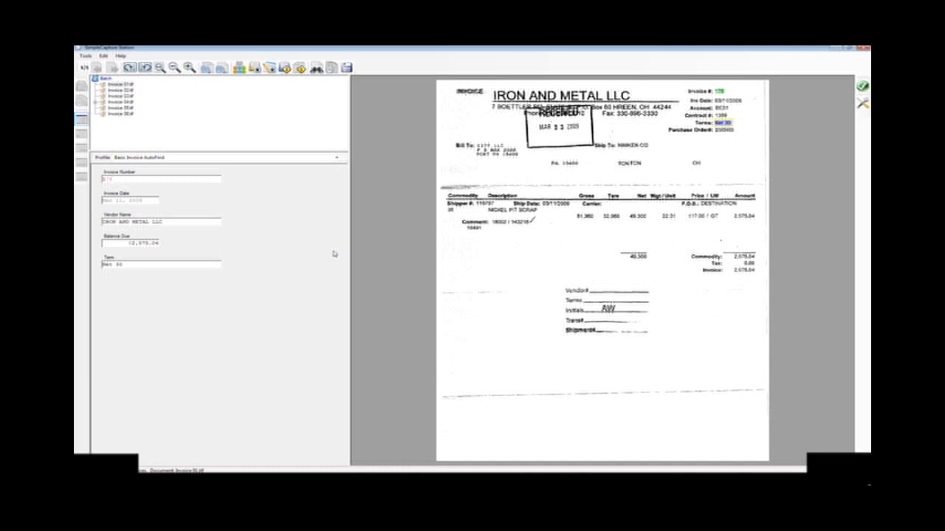
{"action": "key", "text": "Return"}
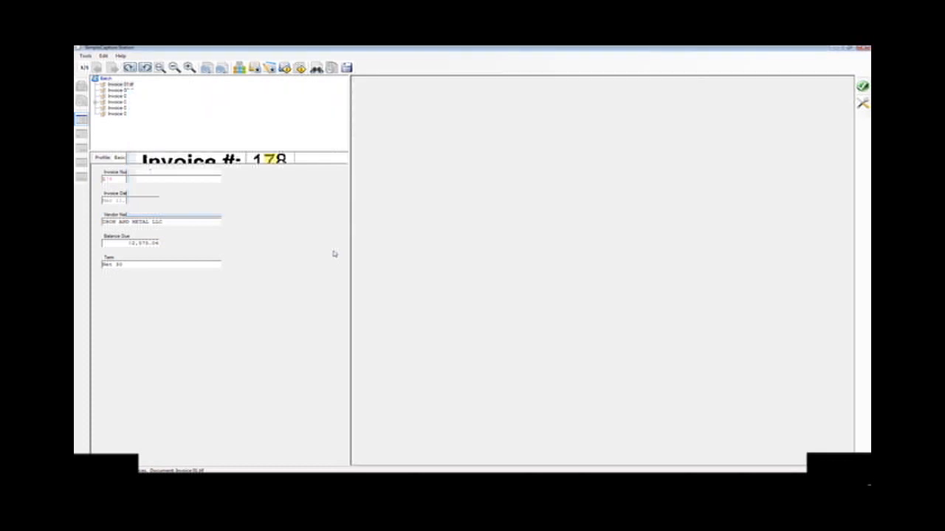
{"action": "key", "text": "Return"}
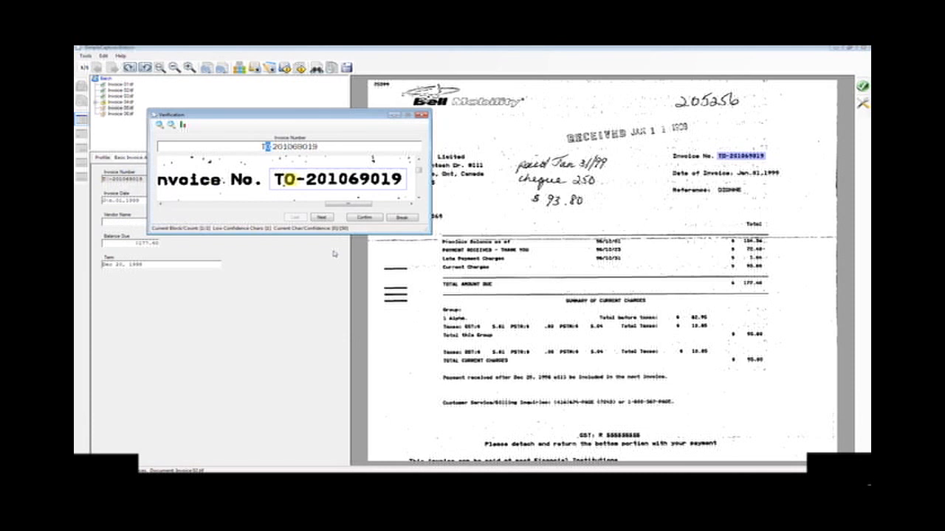
{"action": "key", "text": "Return"}
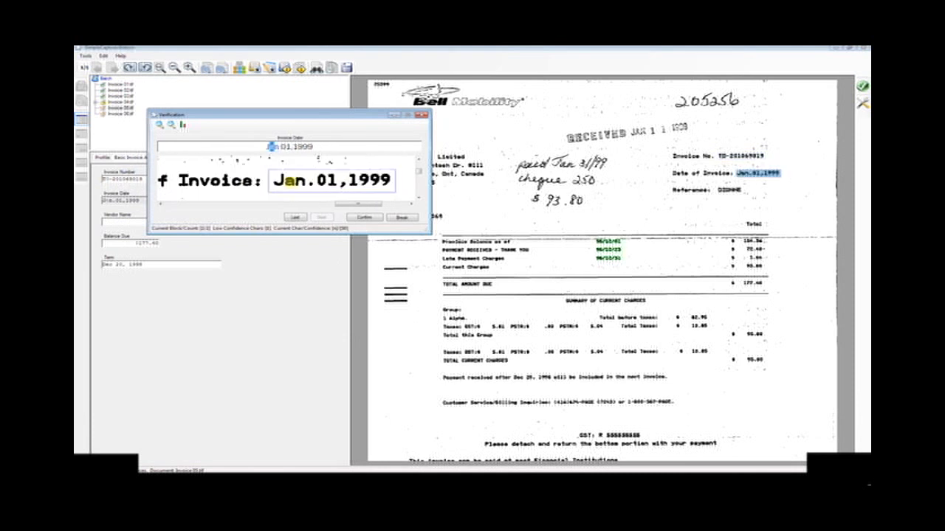
{"action": "key", "text": "Return"}
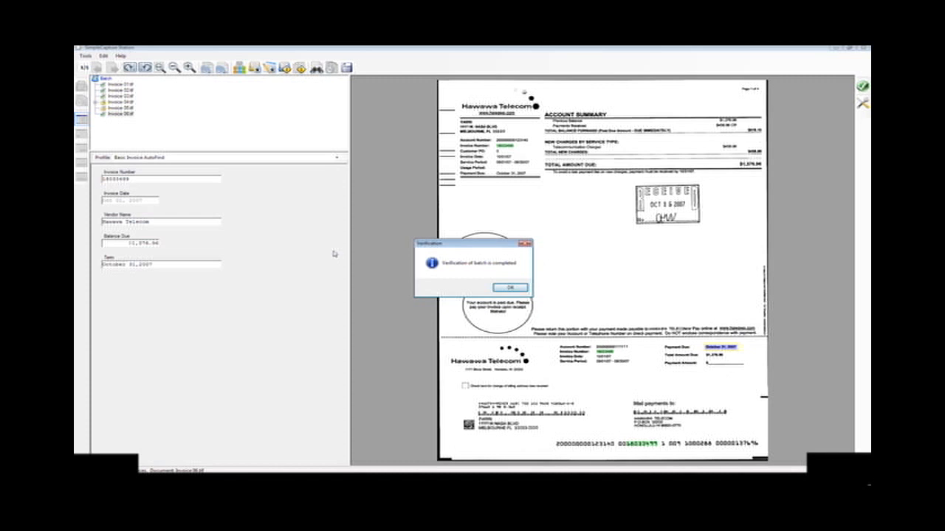
{"action": "left_click", "coordinate": [510, 288]}
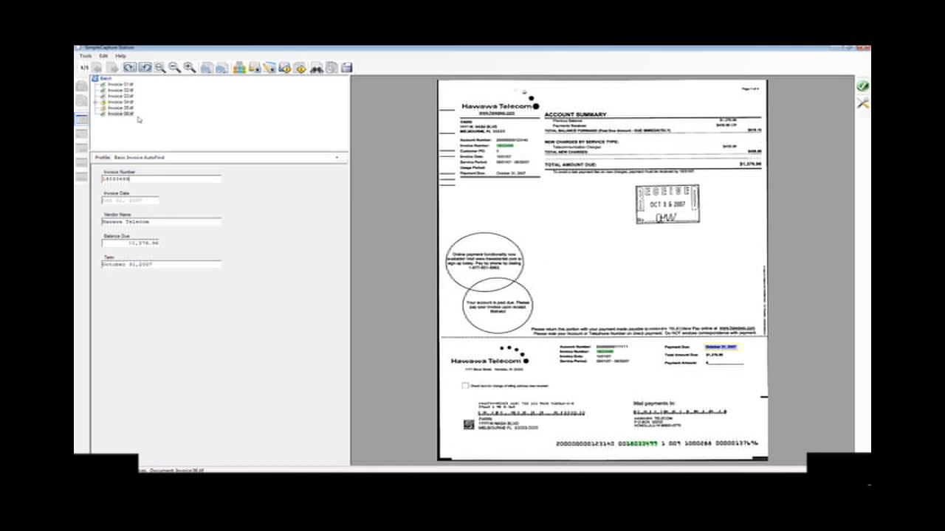
Validate the batch and, after checking both pages of Invoice 04, accept its missing Term field with warnings
{"action": "left_click", "coordinate": [285, 68]}
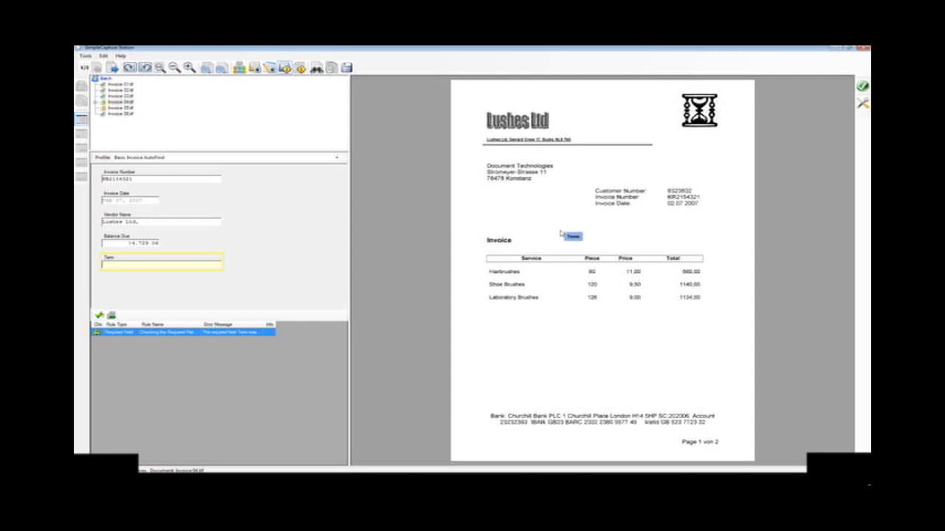
{"action": "scroll", "coordinate": [562, 244], "scroll_direction": "down", "scroll_amount": 2}
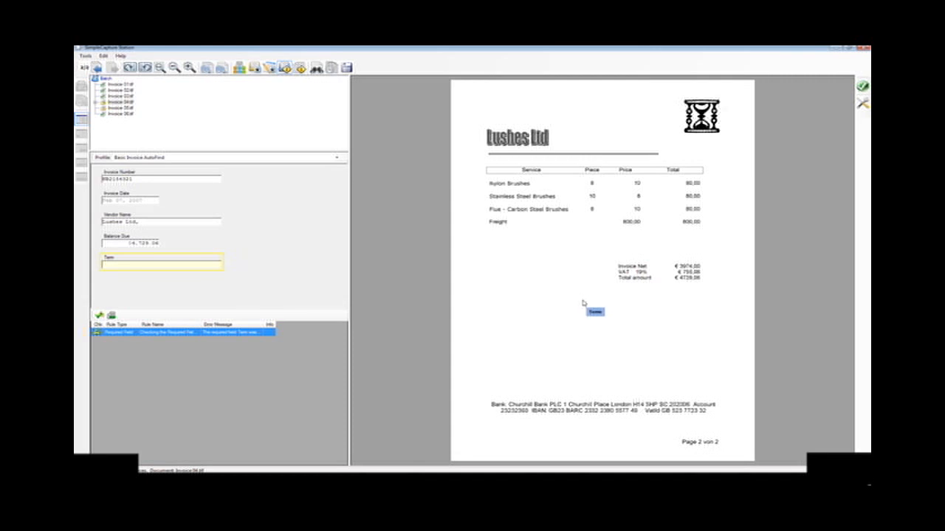
{"action": "scroll", "coordinate": [595, 287], "scroll_direction": "up", "scroll_amount": 2}
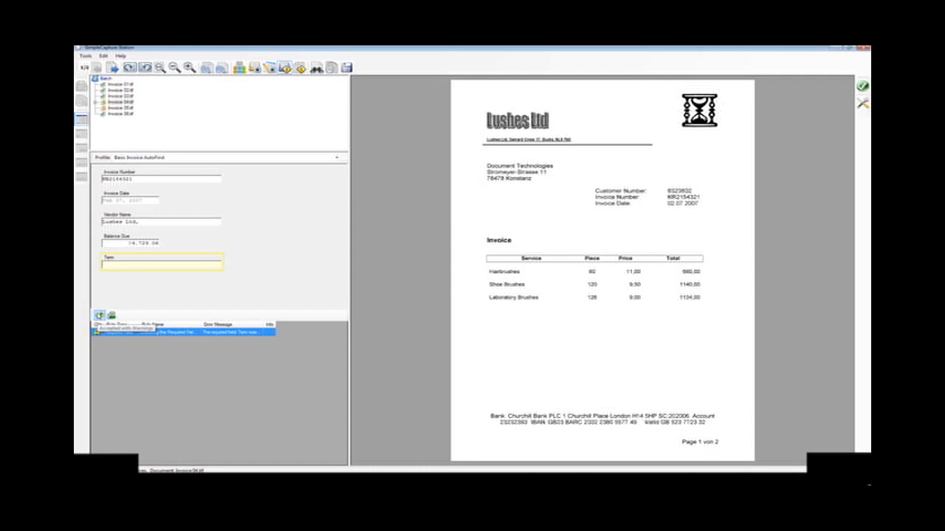
{"action": "left_click", "coordinate": [100, 316]}
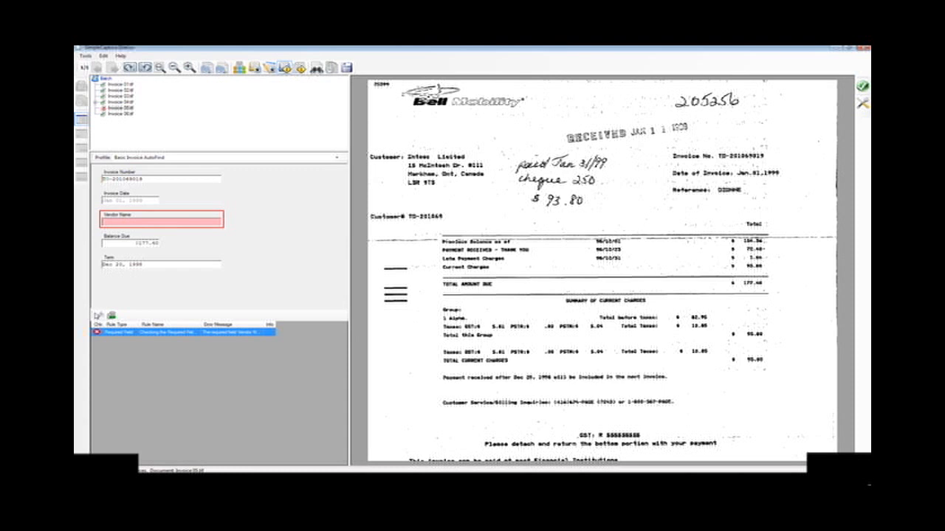
Fill in the required Vendor Name of Invoice 05 with Bell
{"action": "mouse_move", "coordinate": [404, 85]}
{"action": "left_mouse_down"}
{"action": "mouse_move", "coordinate": [446, 111]}
{"action": "mouse_move", "coordinate": [527, 107]}
{"action": "left_mouse_up"}
{"action": "type", "text": "Bell"}
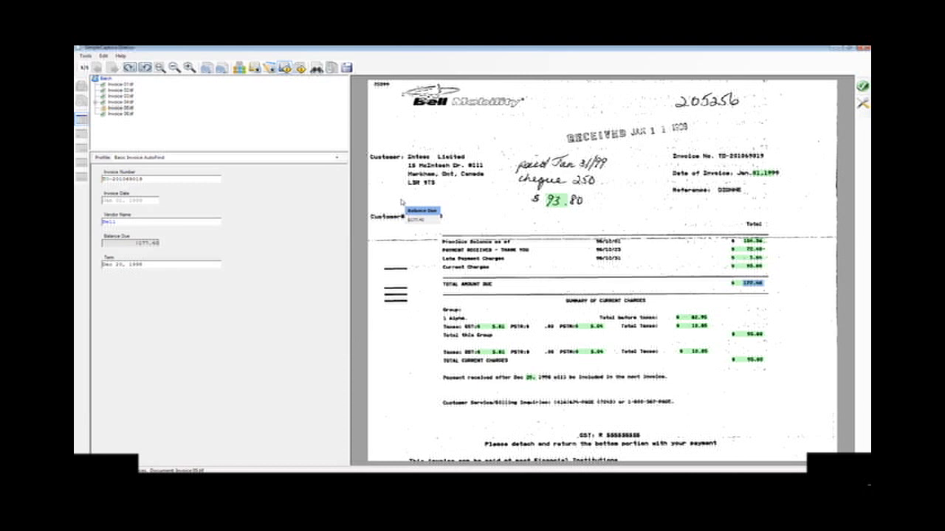
{"action": "key", "text": "Return"}
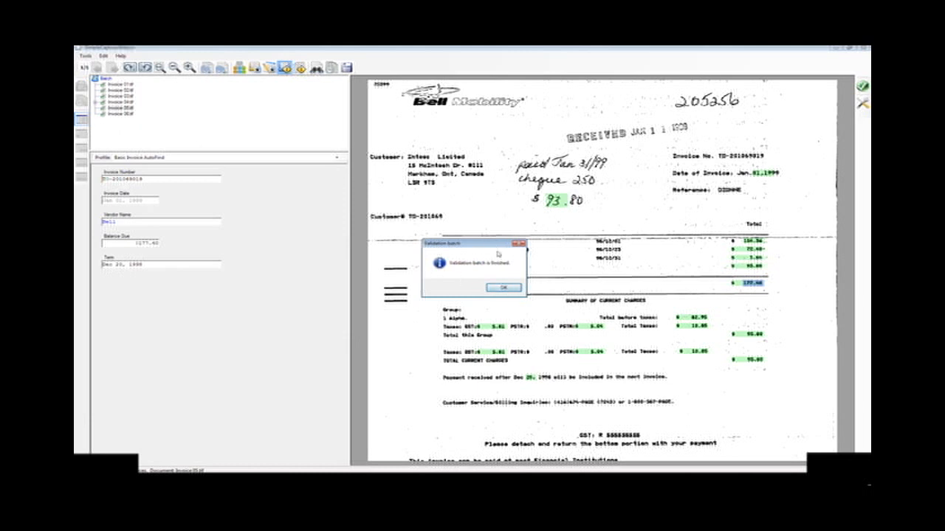
Close the finished validation, submit the completed batch and minimize SimpleCapture Station
{"action": "left_click", "coordinate": [504, 288]}
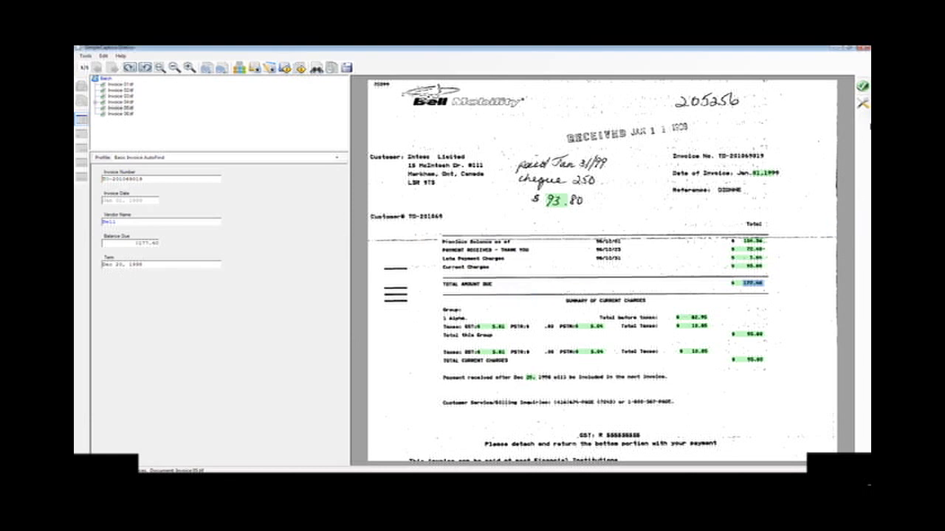
{"action": "left_click", "coordinate": [862, 85]}
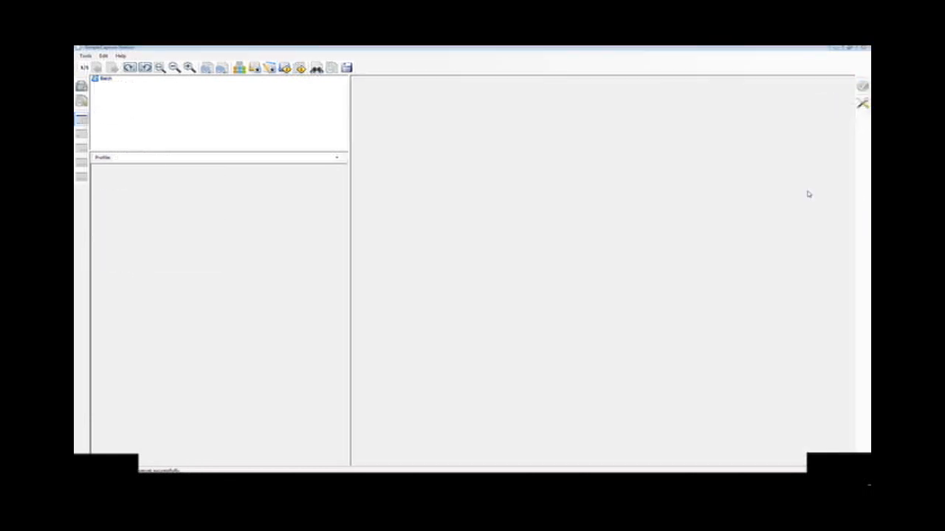
{"action": "left_click", "coordinate": [840, 48]}
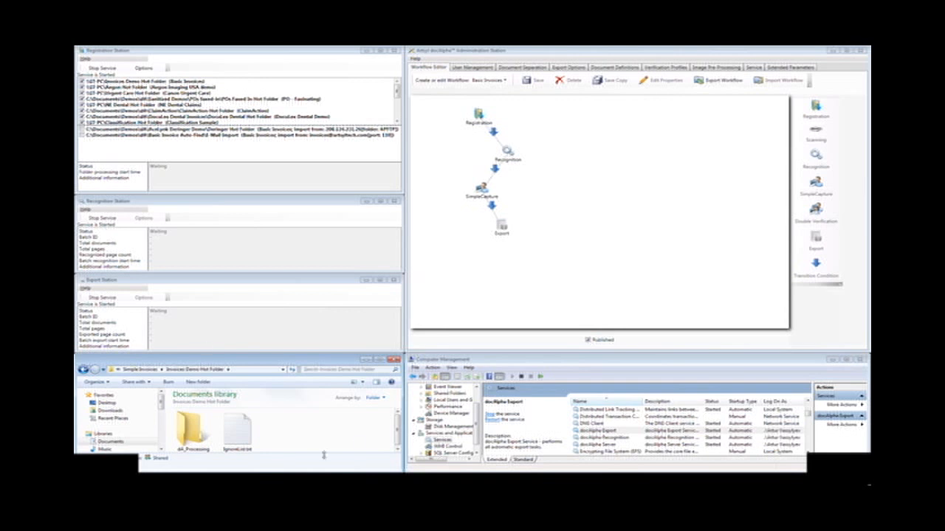
Copy both images from the Sanitized Images folder of the POs faxed-in demo
{"action": "key", "text": "BackSpace"}
{"action": "key", "text": "BackSpace"}
{"action": "key", "text": "Left"}
{"action": "key", "text": "Left"}
{"action": "key", "text": "Left"}
{"action": "key", "text": "Return"}
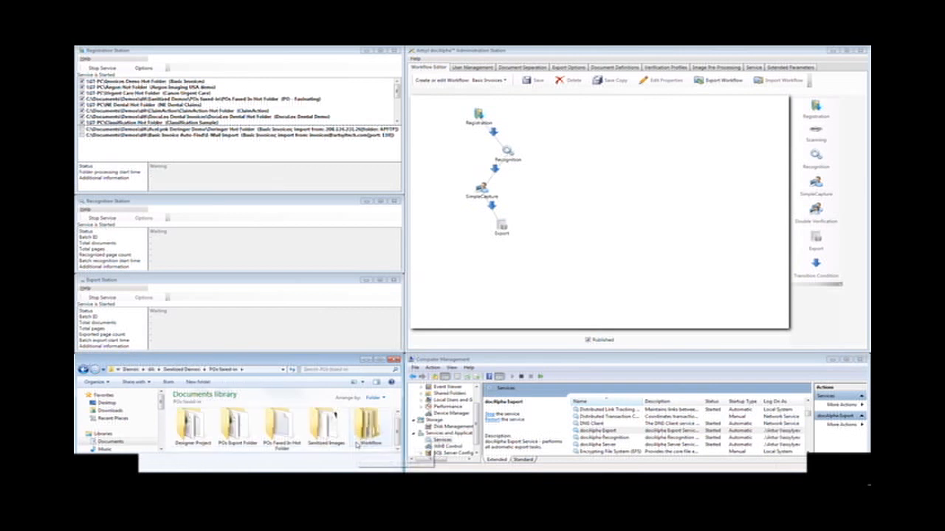
{"action": "double_click", "coordinate": [327, 430]}
{"action": "left_click_drag", "start_coordinate": [274, 447], "coordinate": [207, 434]}
{"action": "right_click", "coordinate": [237, 438]}
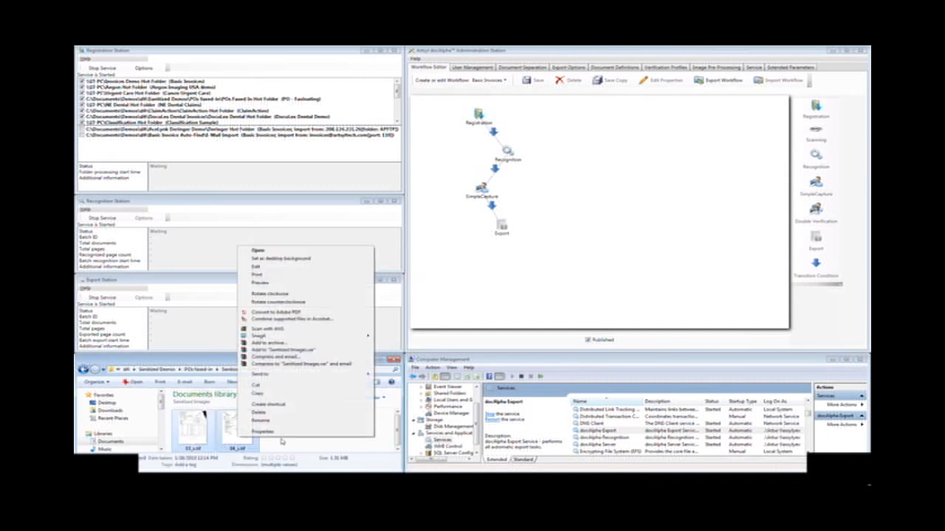
{"action": "left_click", "coordinate": [291, 395]}
Paste the two purchase order images into the POs Faxed In Hot Folder and bring up the Recognition Station
{"action": "left_click", "coordinate": [318, 429]}
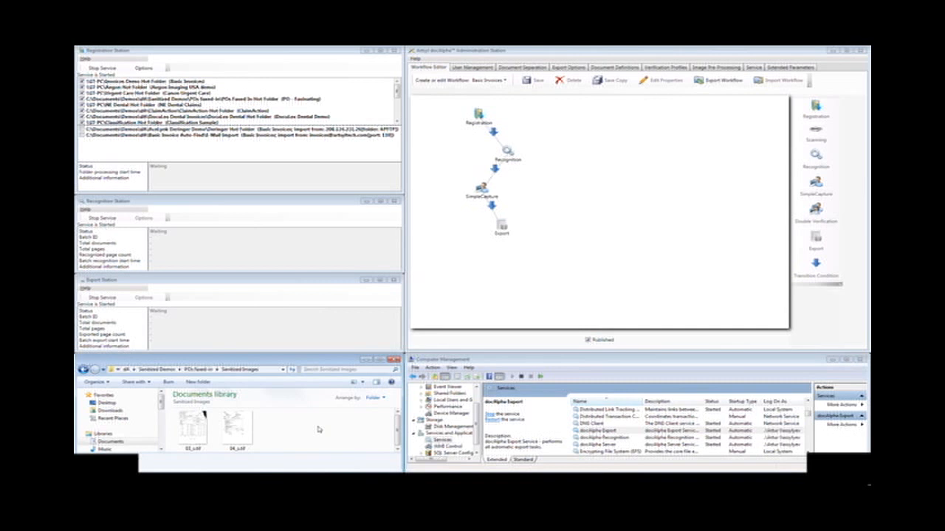
{"action": "key", "text": "BackSpace"}
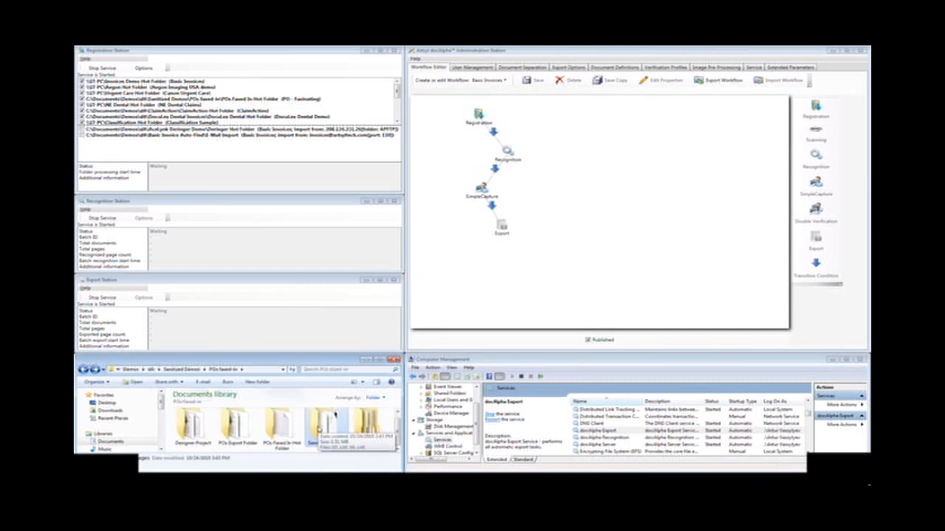
{"action": "key", "text": "Left"}
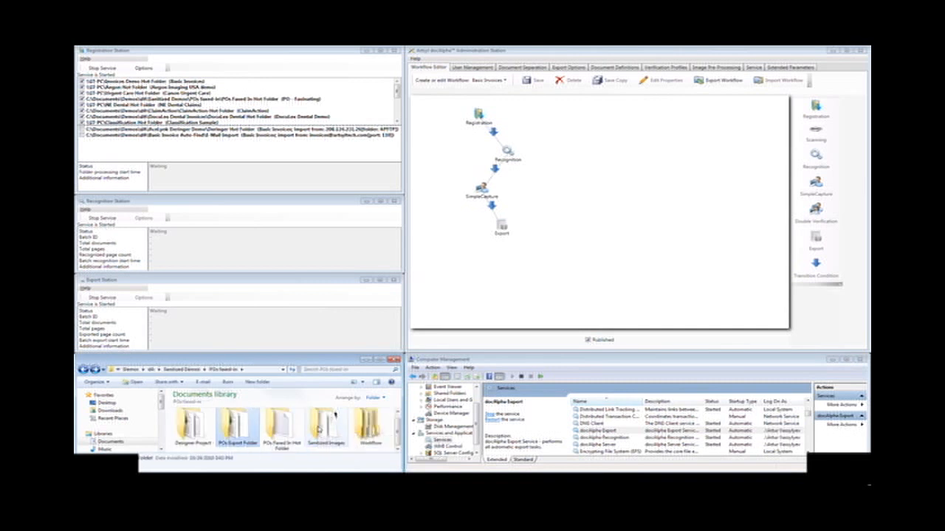
{"action": "key", "text": "Return"}
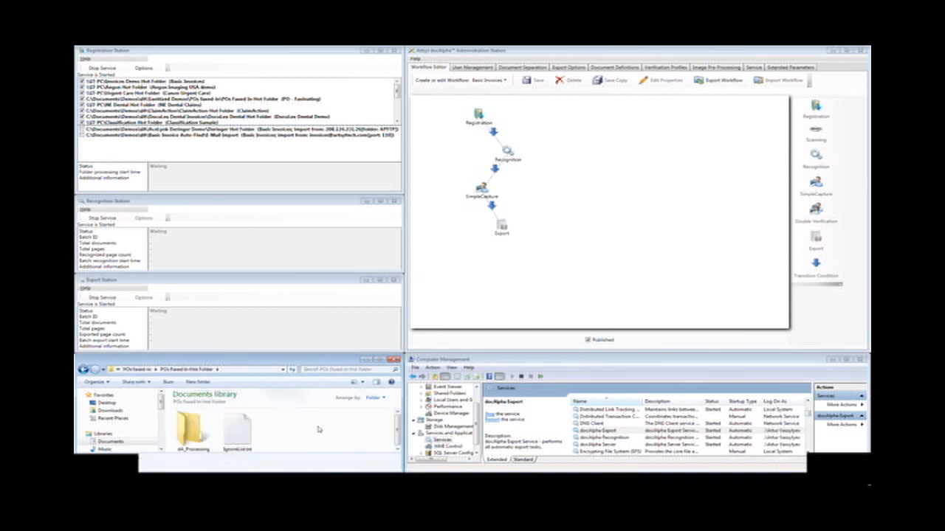
{"action": "right_click", "coordinate": [318, 430]}
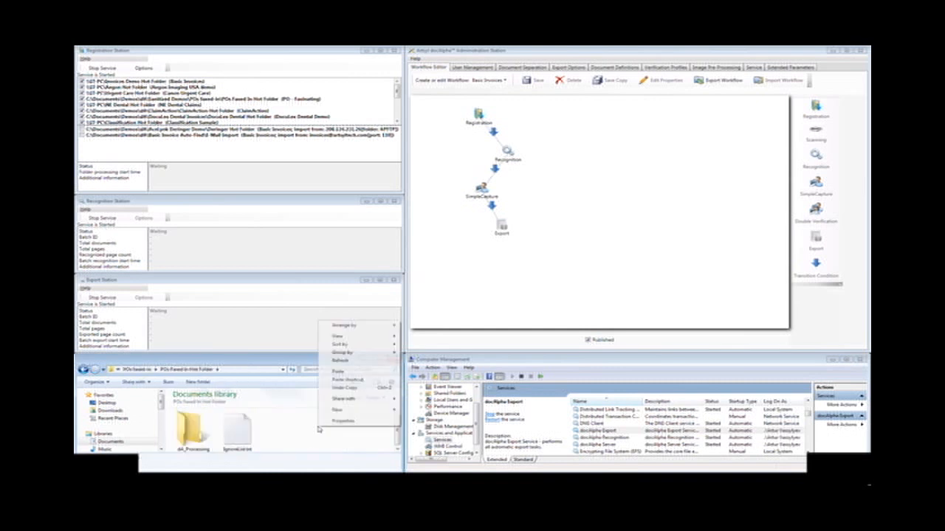
{"action": "left_click", "coordinate": [341, 371]}
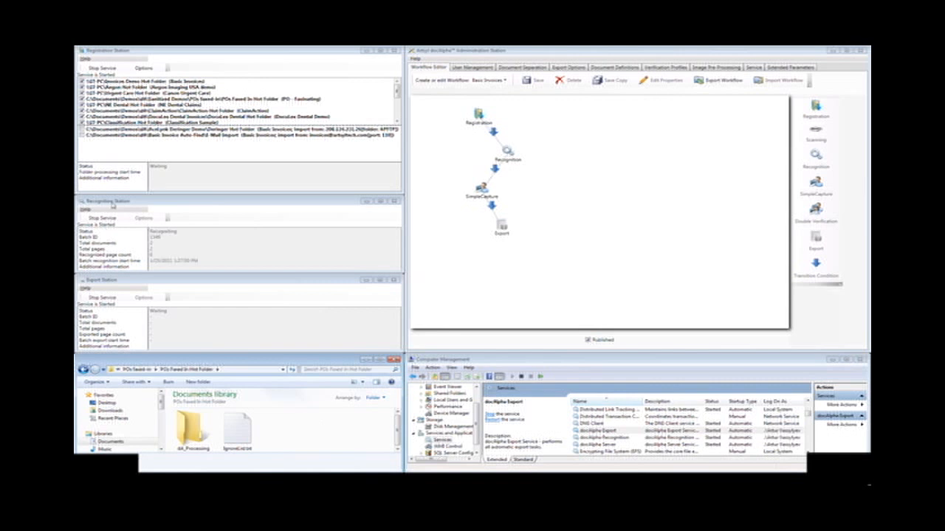
{"action": "left_click", "coordinate": [161, 206]}
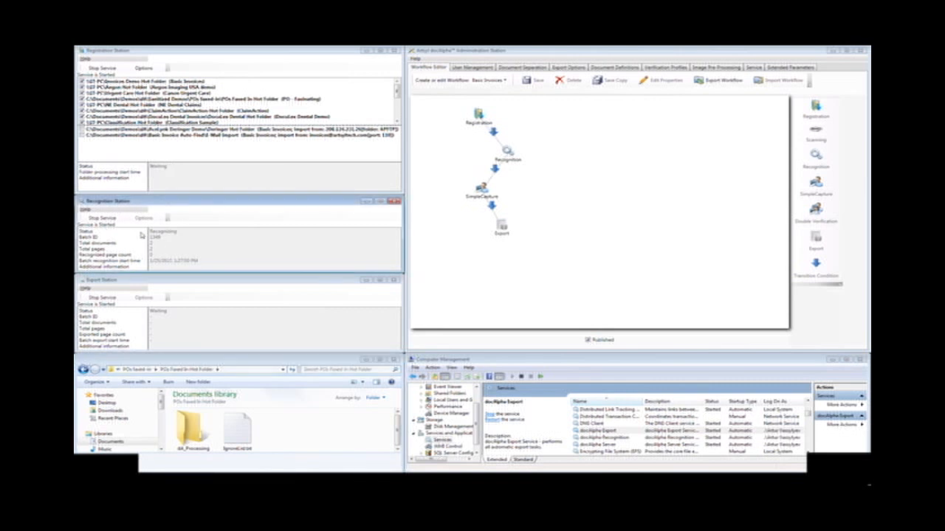